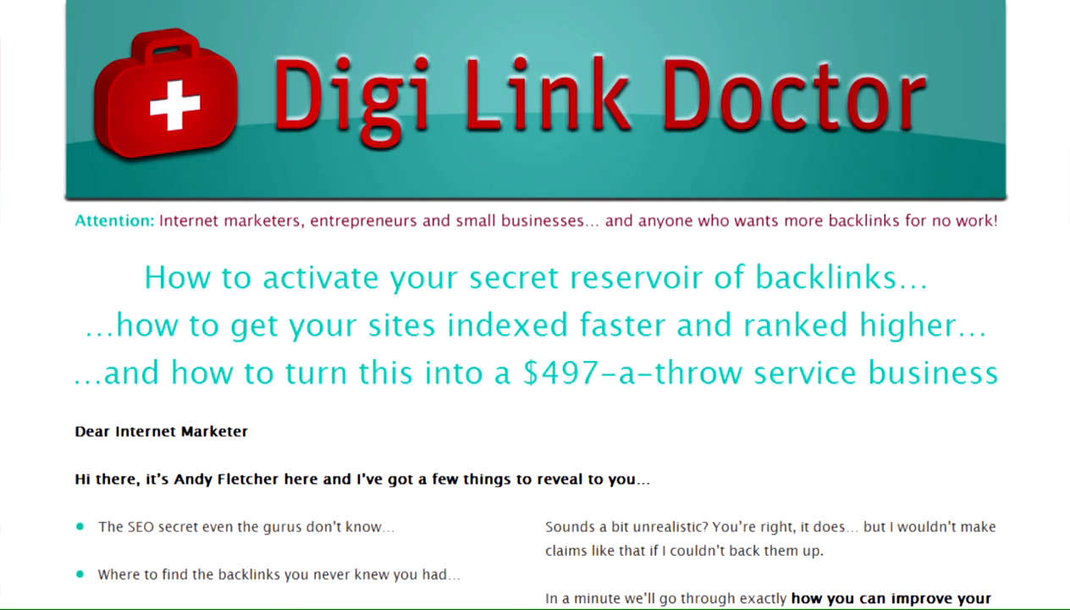
- Load swbnetwork.com/blog in a new tab and scroll through its custom 404 page
key("ctrl+t")
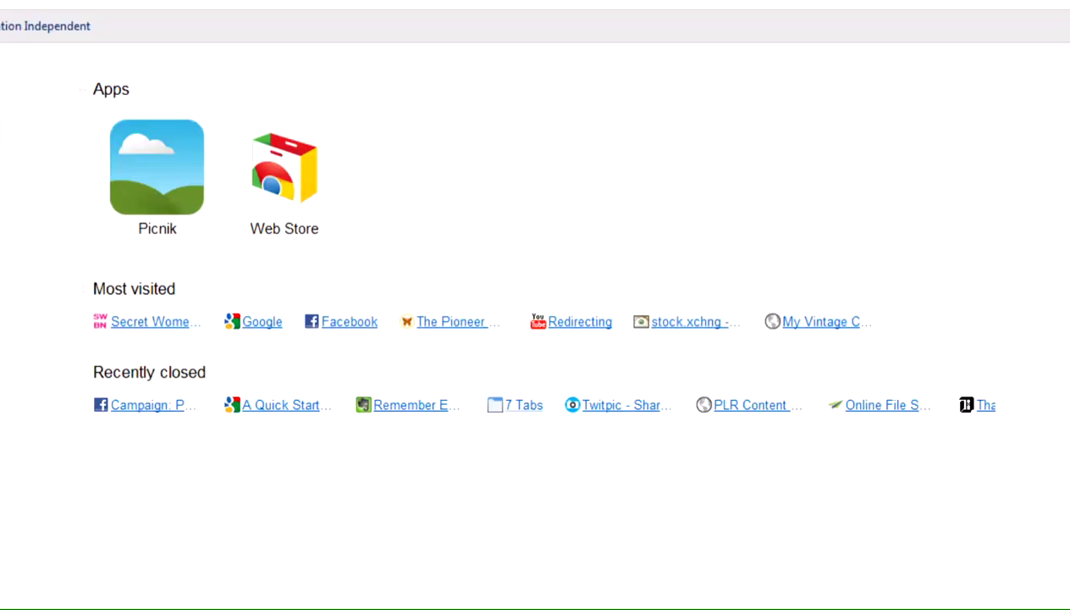
type("www")
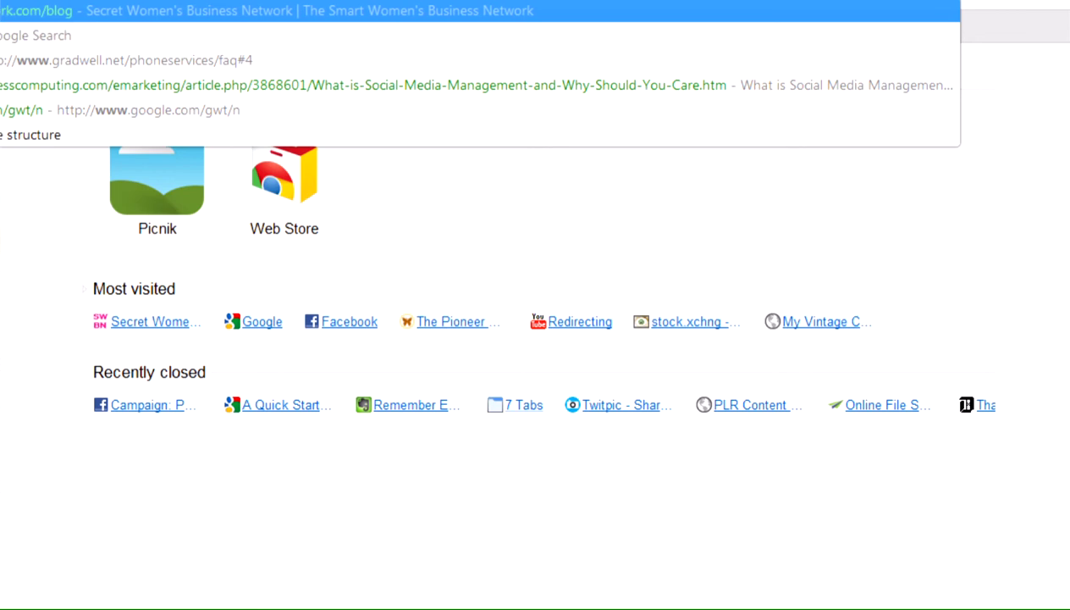
type("work.com/blog/")
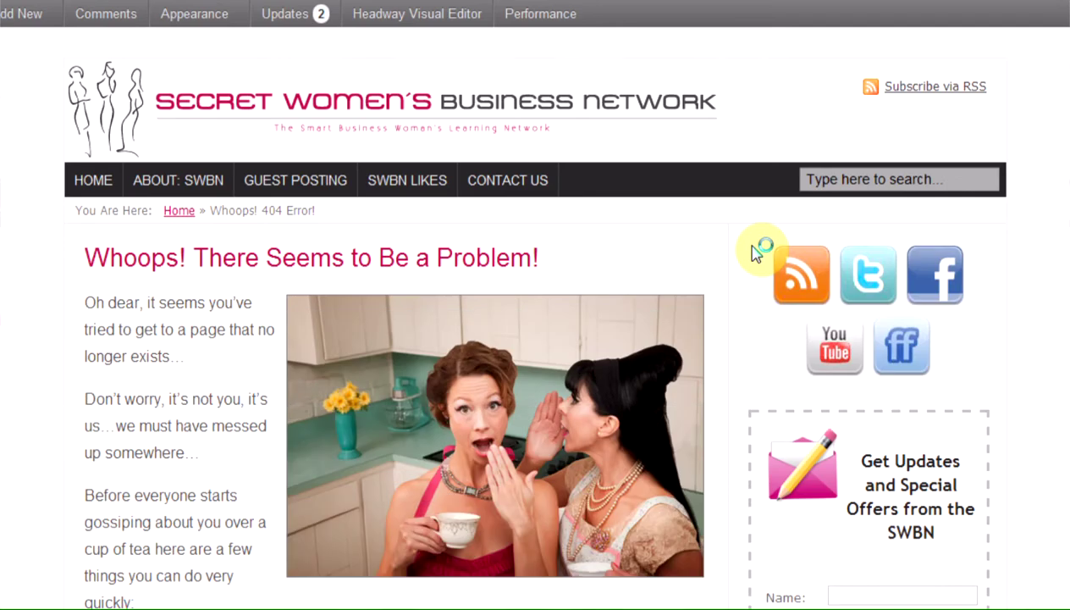
scroll(528, 315, "down", 3)
scroll(528, 315, "down", 1)
scroll(528, 315, "up", 4)
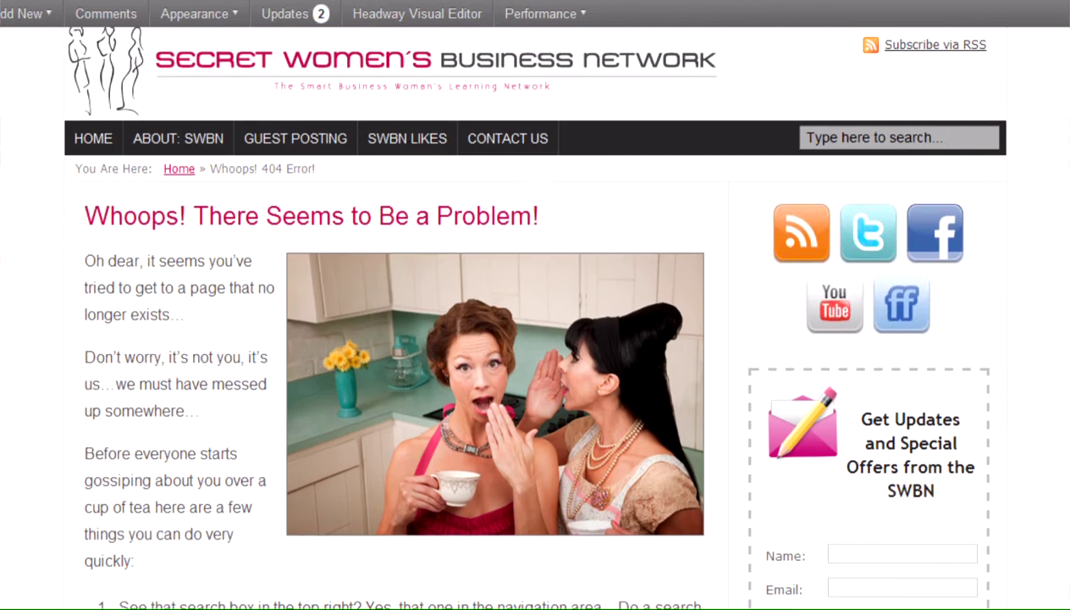
scroll(991, 598, "down", 2)
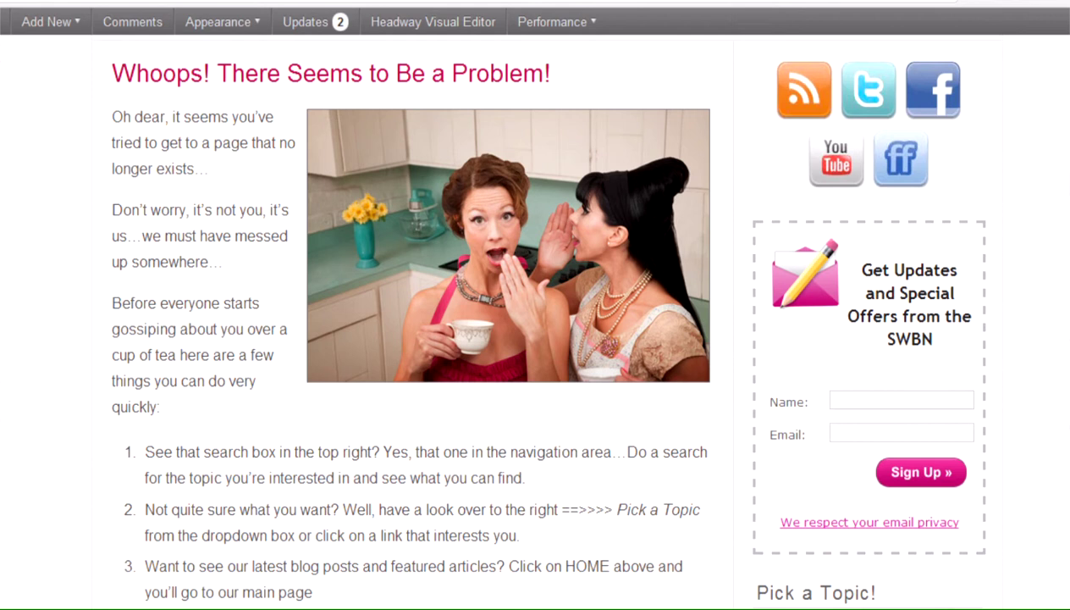
- Open and close the Select Category dropdown without choosing, then scroll the 404 page again
left_click(933, 603)
left_click(933, 604)
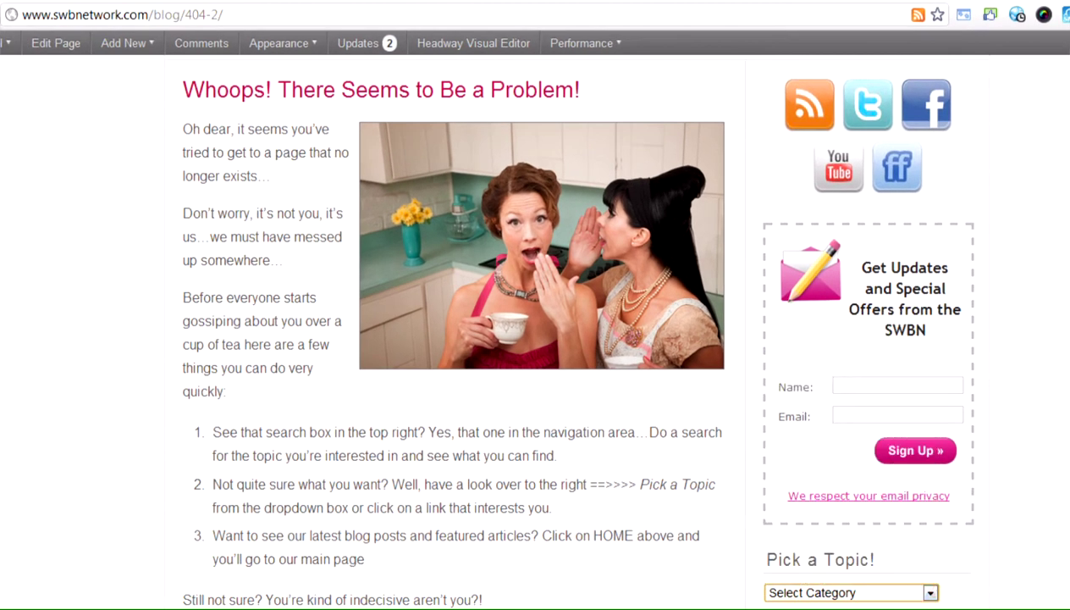
scroll(559, 263, "up", 2)
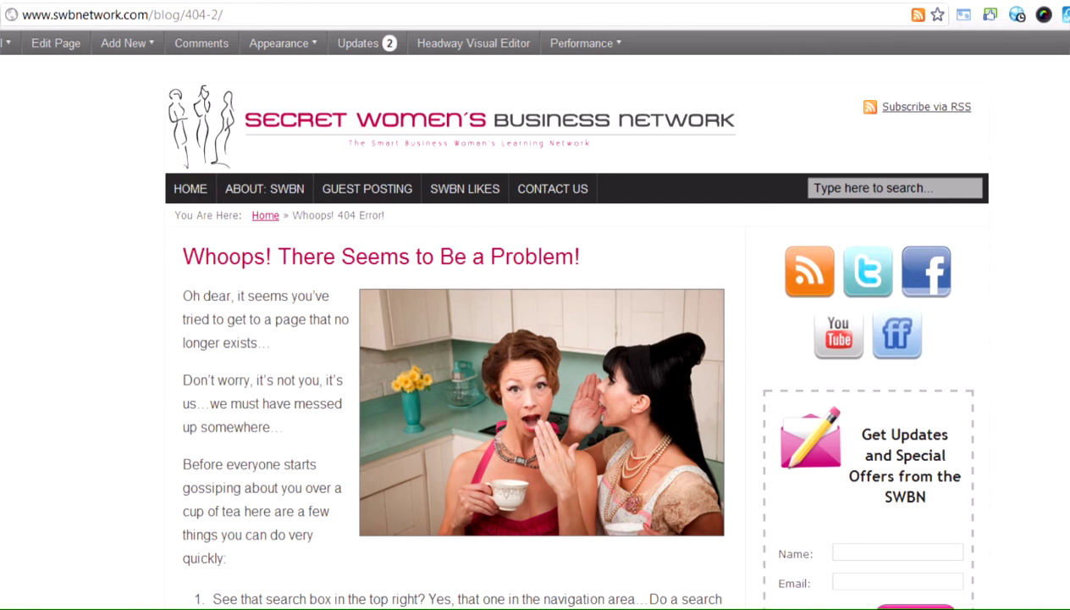
scroll(559, 339, "down", 5)
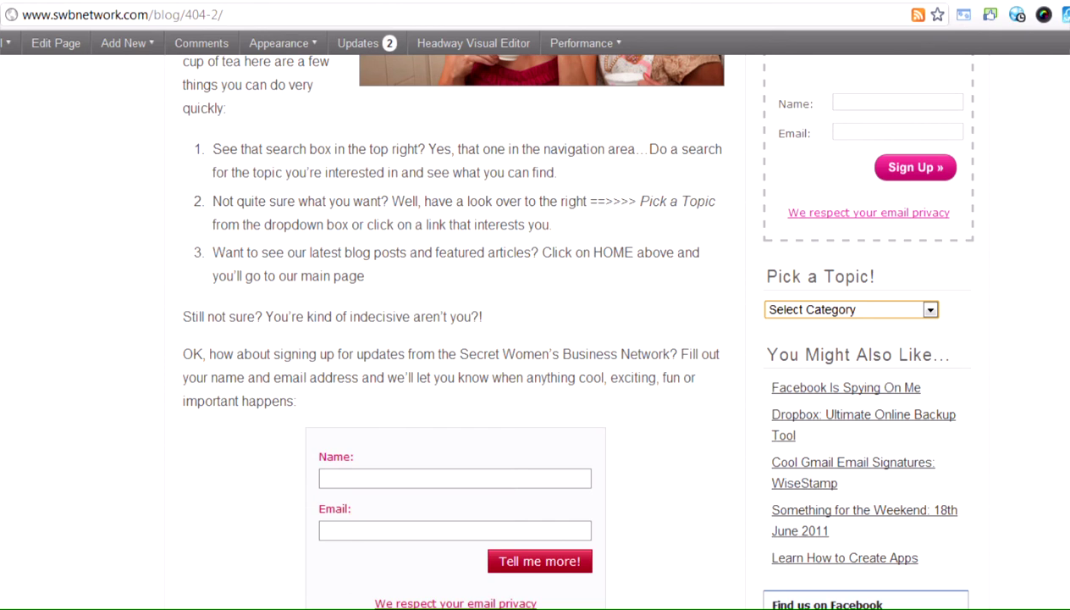
scroll(559, 338, "down", 2)
scroll(559, 339, "up", 7)
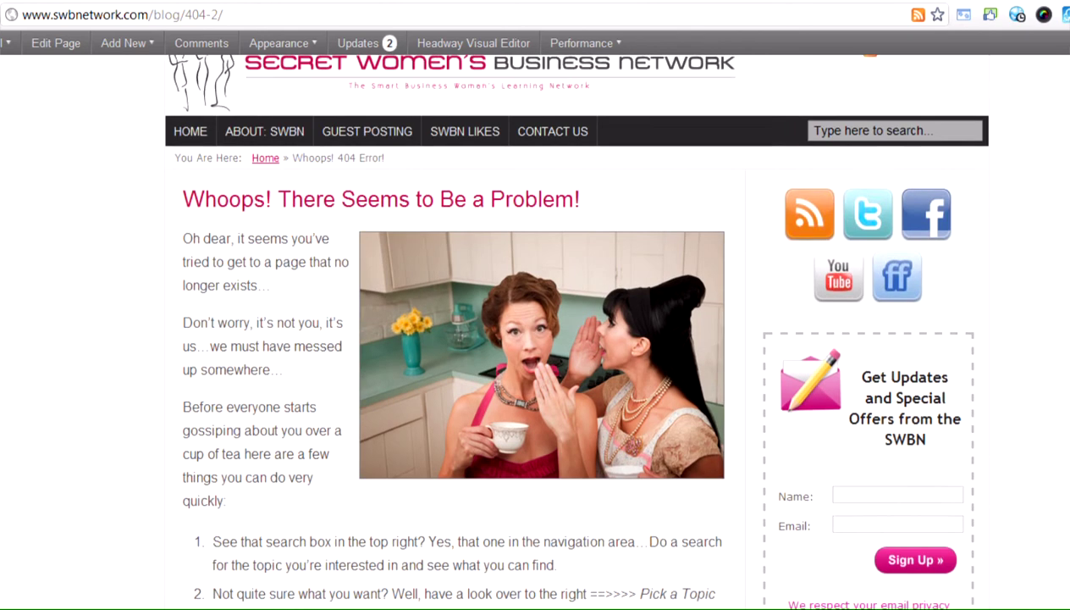
- Scroll back up the 404 page and return to the Digi Link Doctor sales page
scroll(560, 339, "up", 1)
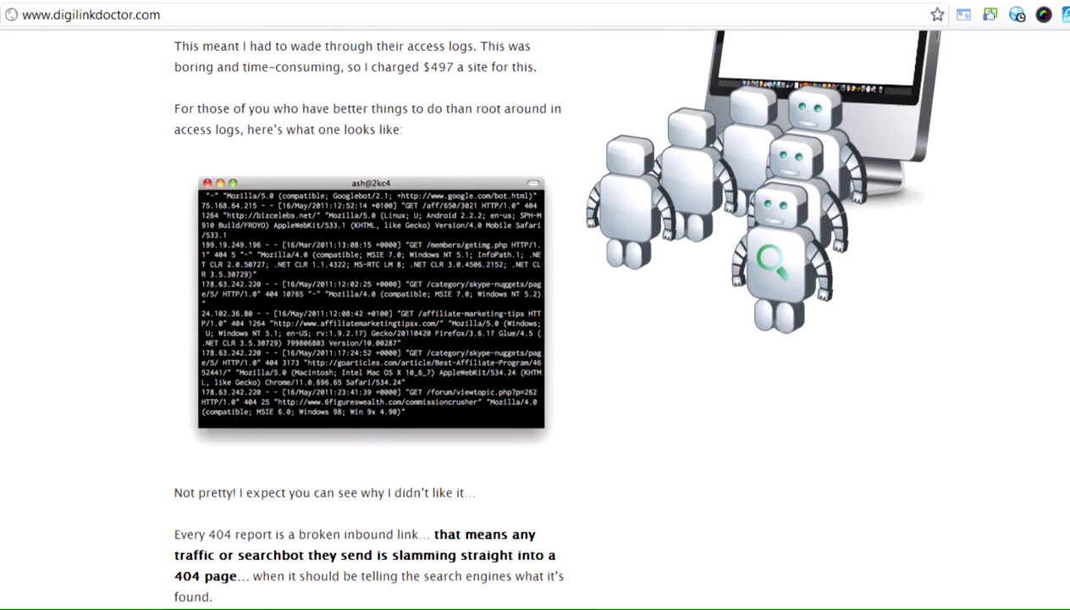
- Scroll down through the Digi Link Doctor sales page about autopilot patch pages and back up
scroll(535, 338, "down", 6)
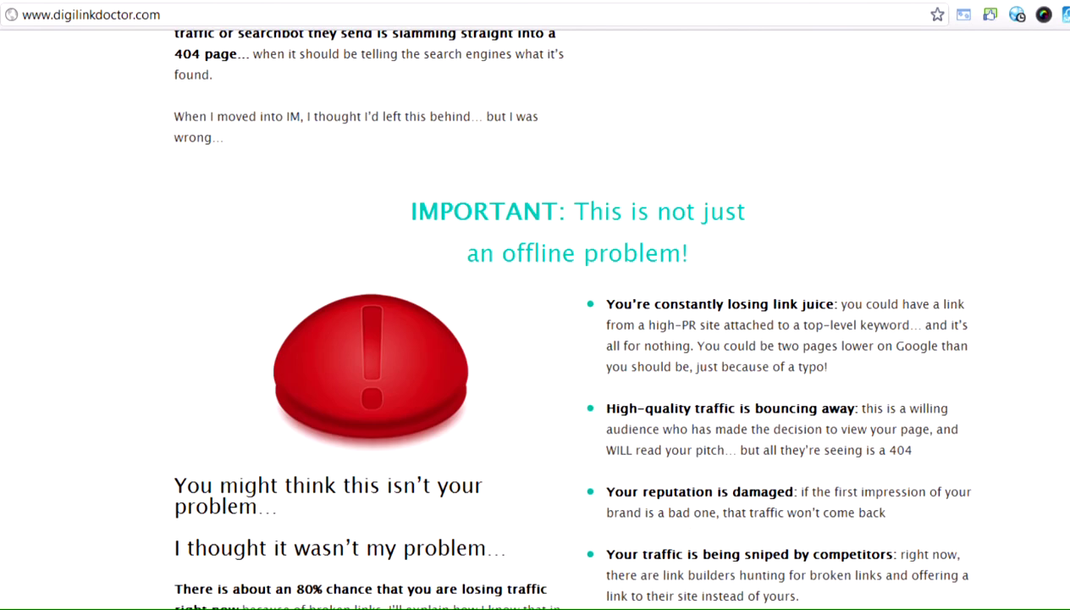
scroll(535, 339, "down", 3)
scroll(535, 338, "up", 1)
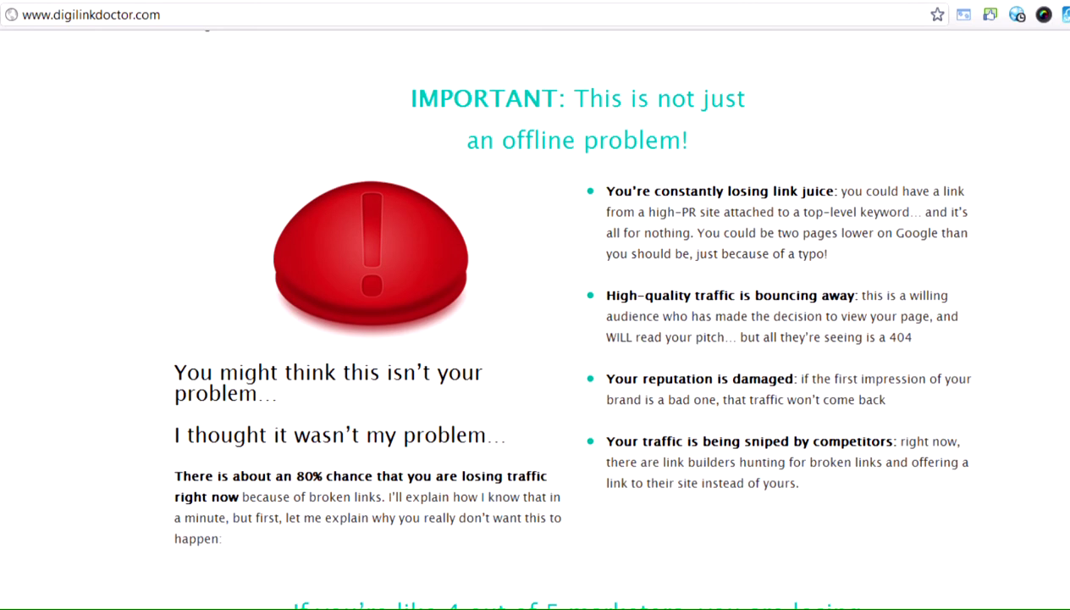
scroll(535, 339, "down", 3)
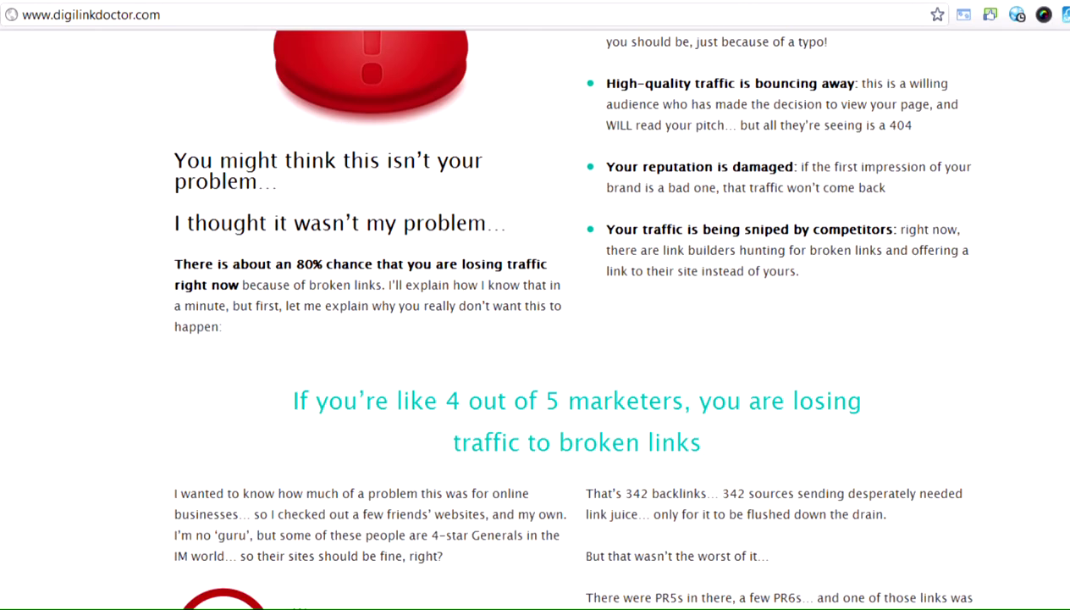
scroll(535, 339, "down", 7)
scroll(535, 338, "down", 7)
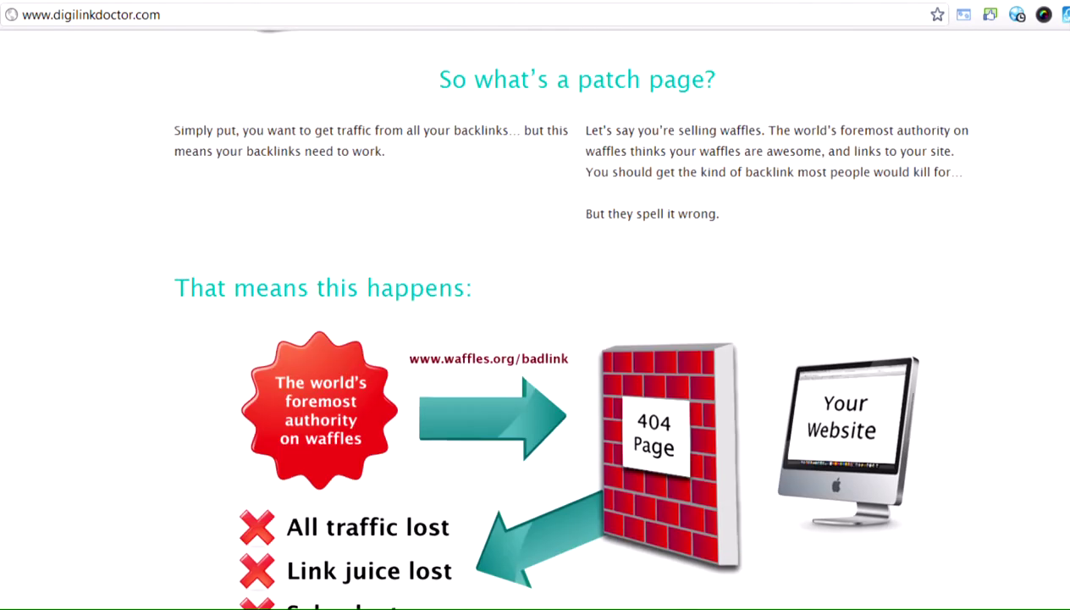
scroll(535, 338, "down", 10)
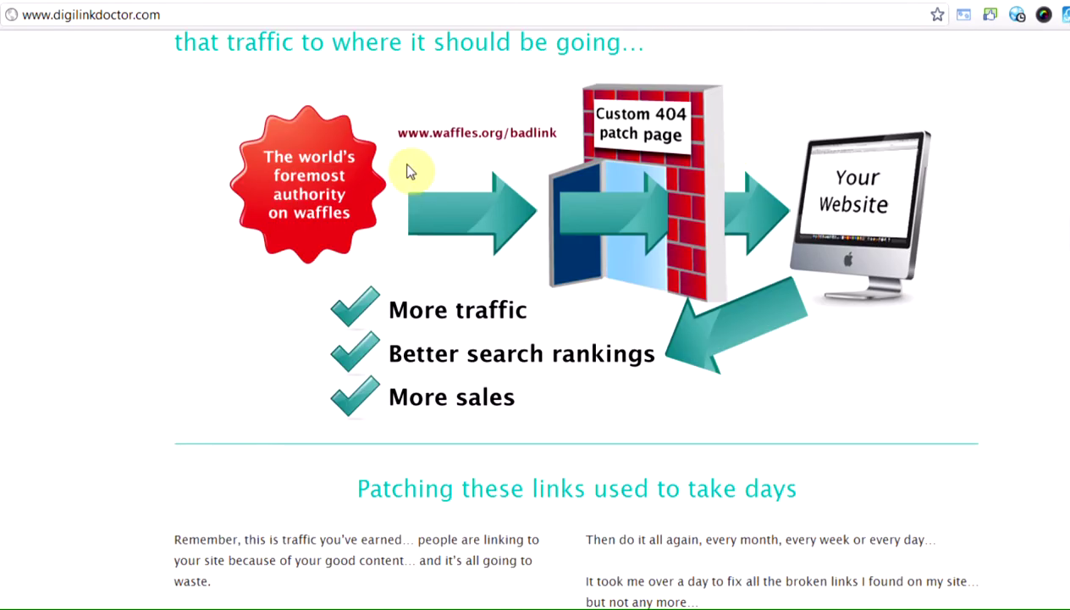
scroll(471, 148, "down", 1)
scroll(535, 338, "down", 11)
scroll(535, 339, "down", 5)
scroll(535, 339, "up", 20)
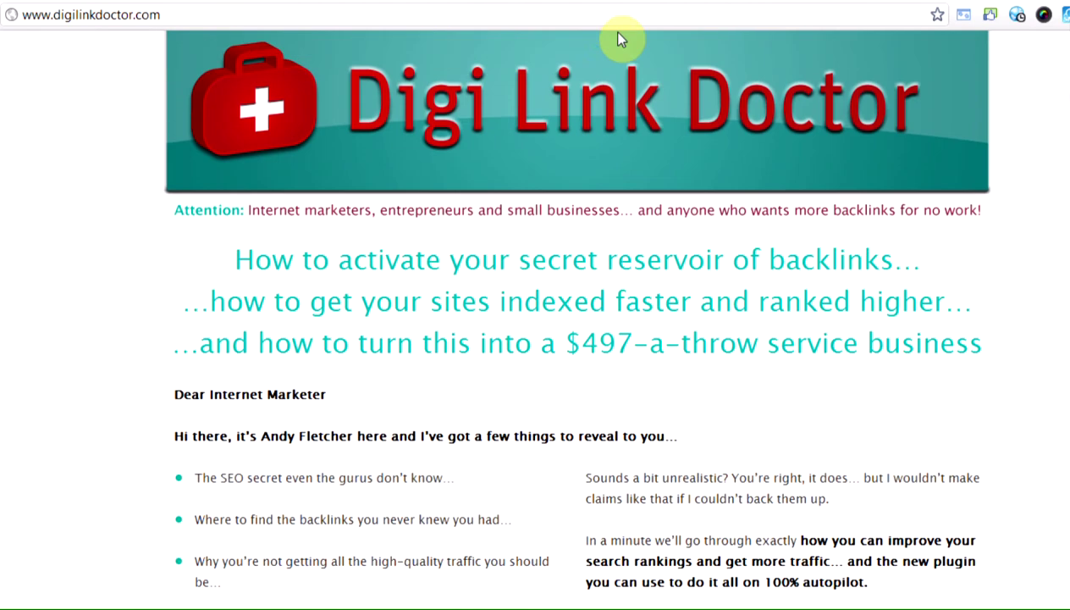
- Switch to the blog's WordPress admin and scroll the sidebar down to Digi Link Doctor
left_click(625, 4)
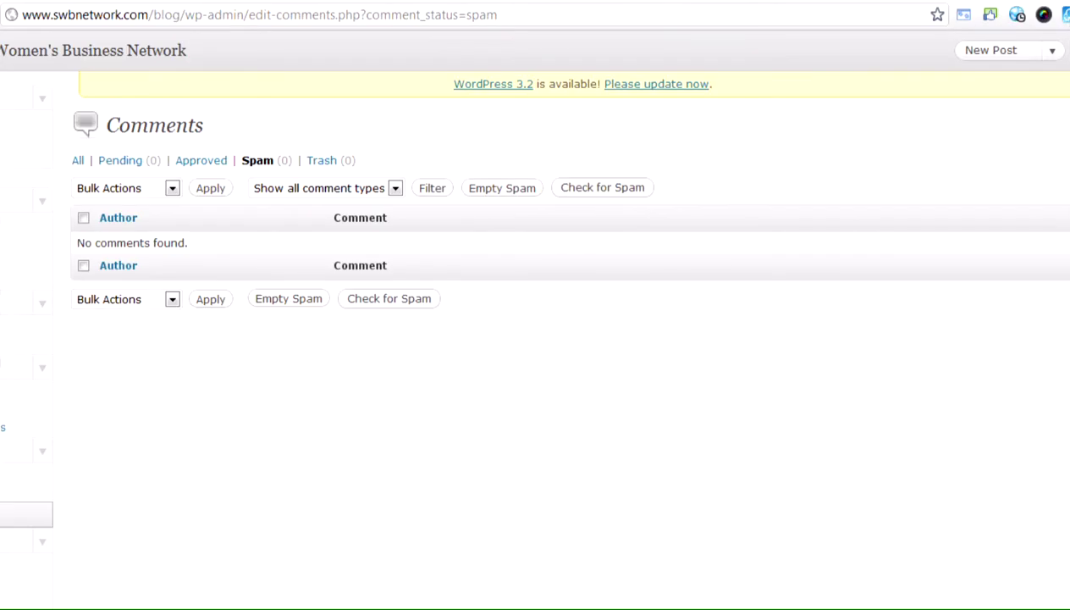
scroll(535, 338, "down", 4)
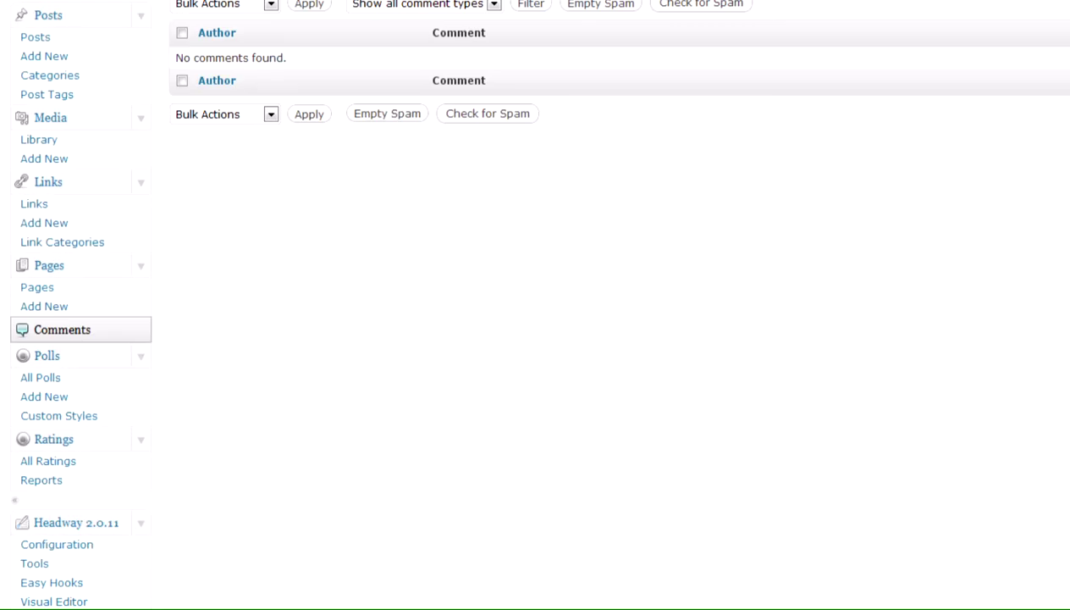
scroll(80, 302, "down", 10)
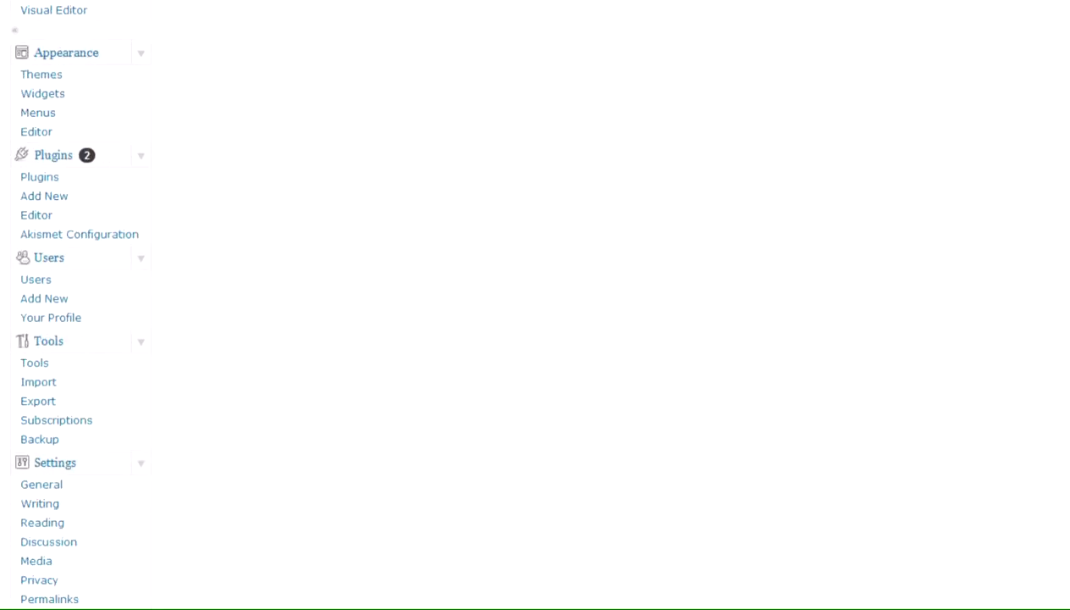
scroll(80, 301, "down", 8)
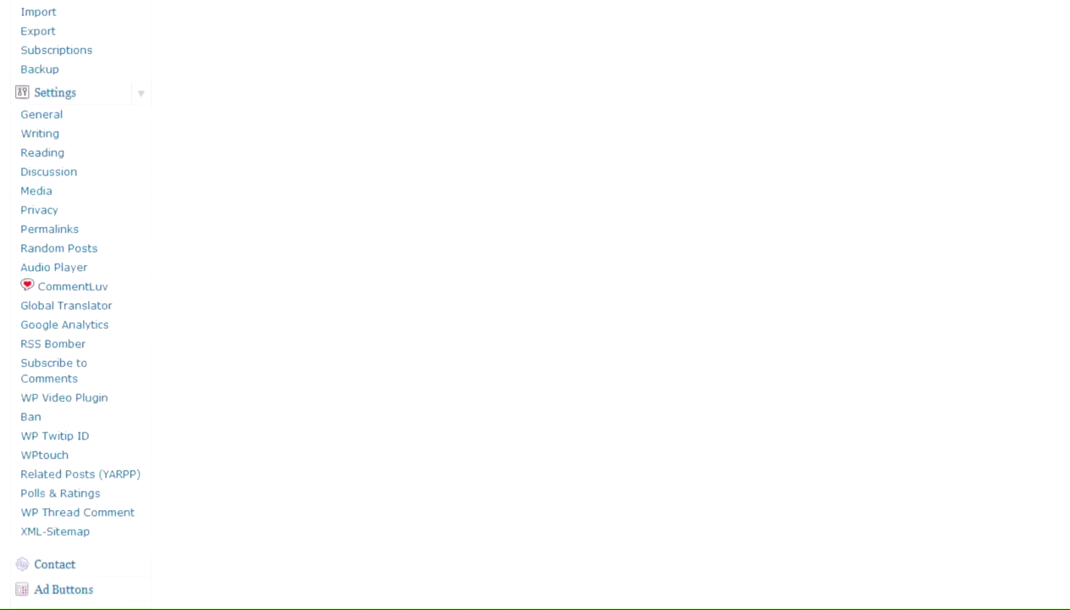
scroll(80, 301, "down", 3)
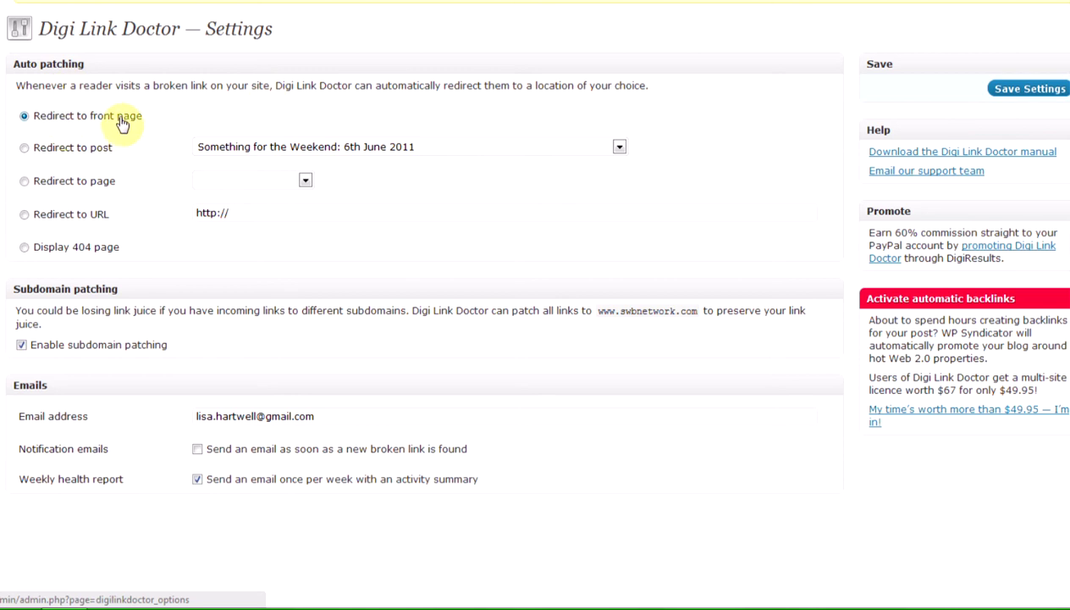
- Set broken links to redirect to the front page, after trying Display 404 page, and save settings
left_click(25, 248)
left_click(25, 118)
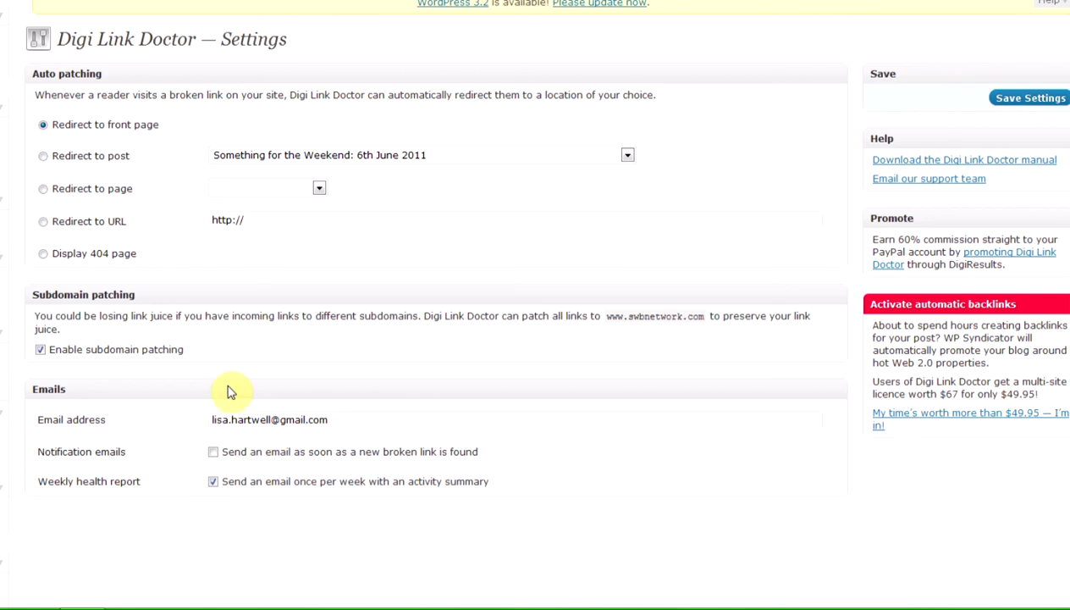
left_click(1049, 107)
- Open Digi Link Doctor's Repair list and scroll through the detected broken URLs
scroll(436, 280, "down", 1)
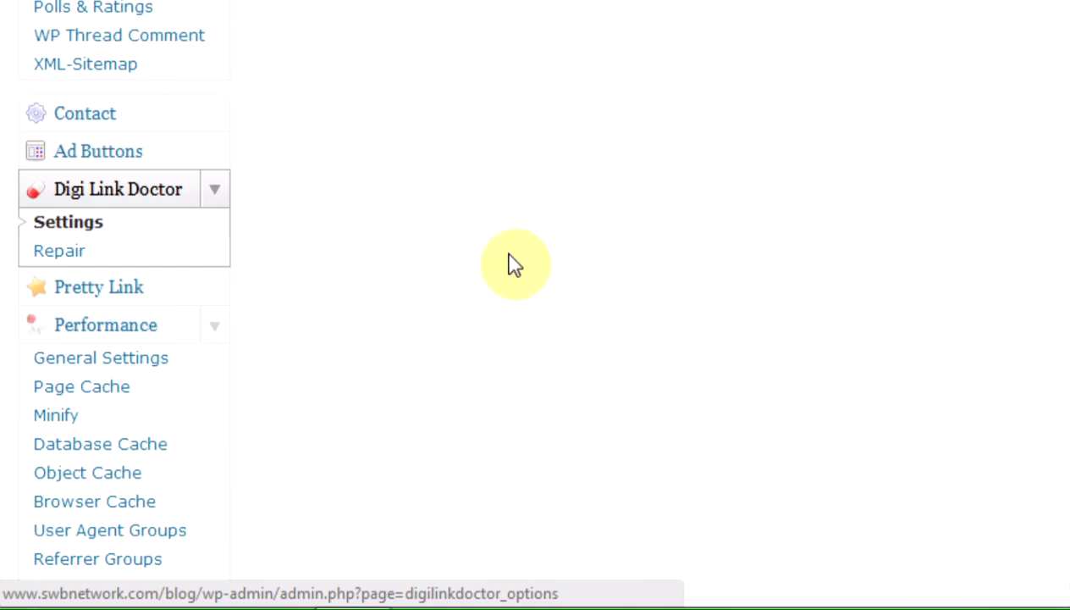
left_click(72, 262)
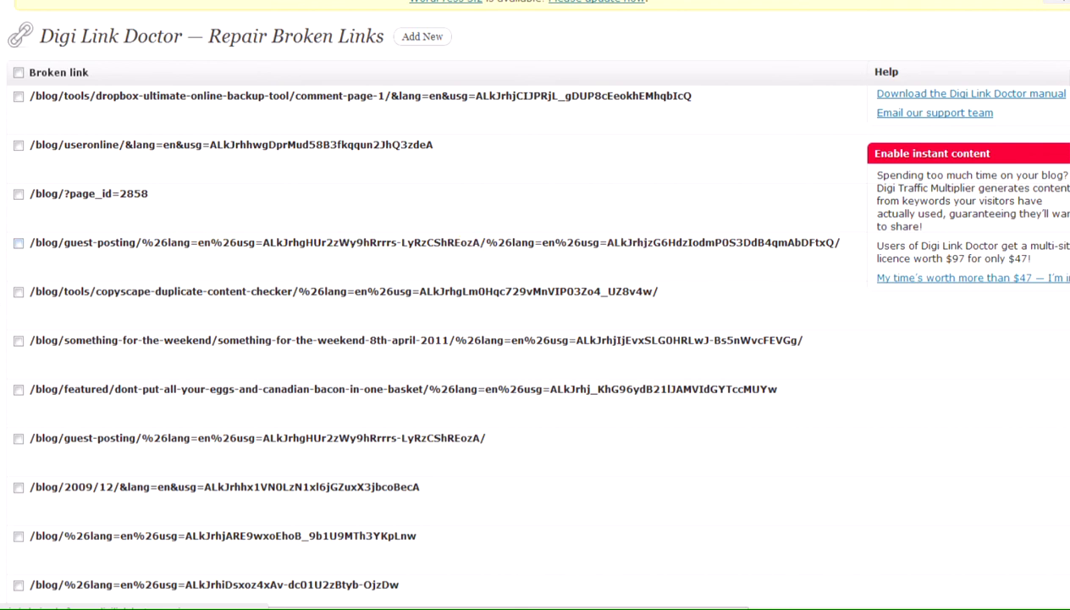
scroll(535, 339, "down", 6)
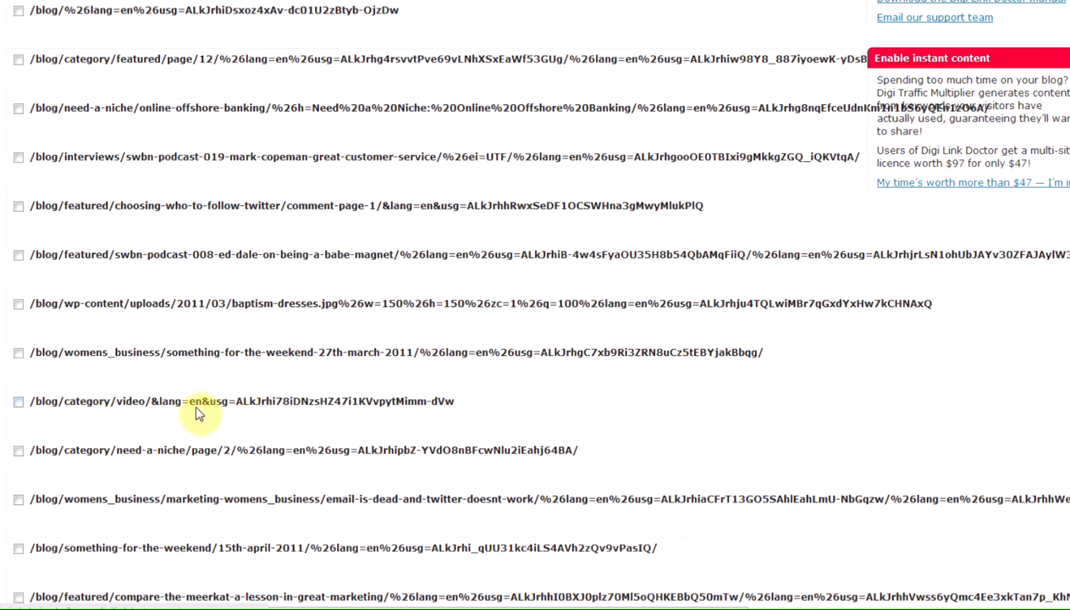
scroll(254, 413, "down", 10)
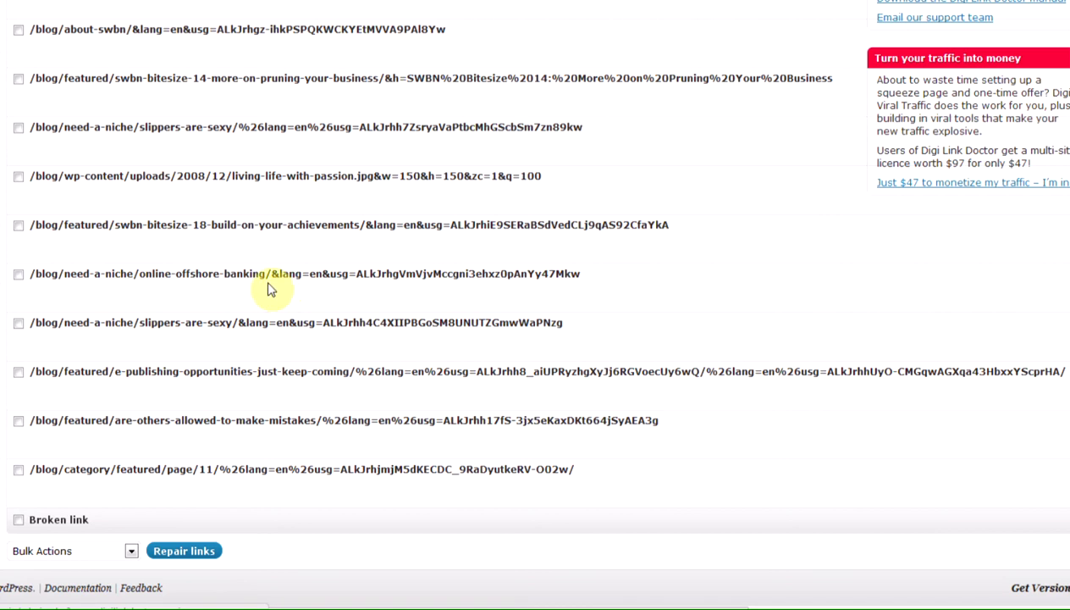
- Repair the online-offshore-banking link with Redirect to post 'Need a Niche: Online Offshore Banking'
left_click(17, 276)
left_click(67, 551)
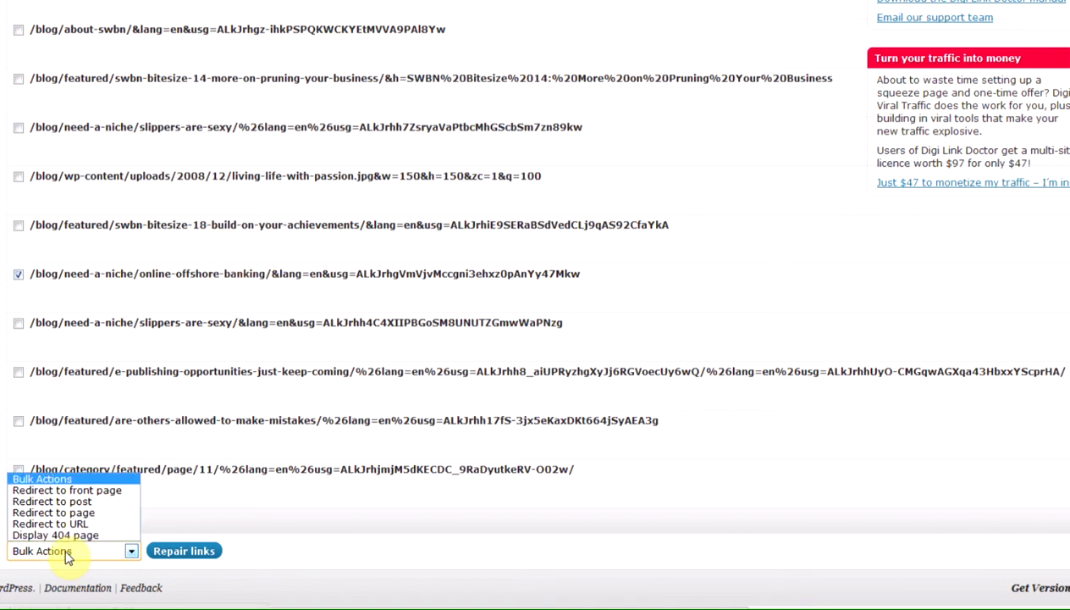
left_click(69, 502)
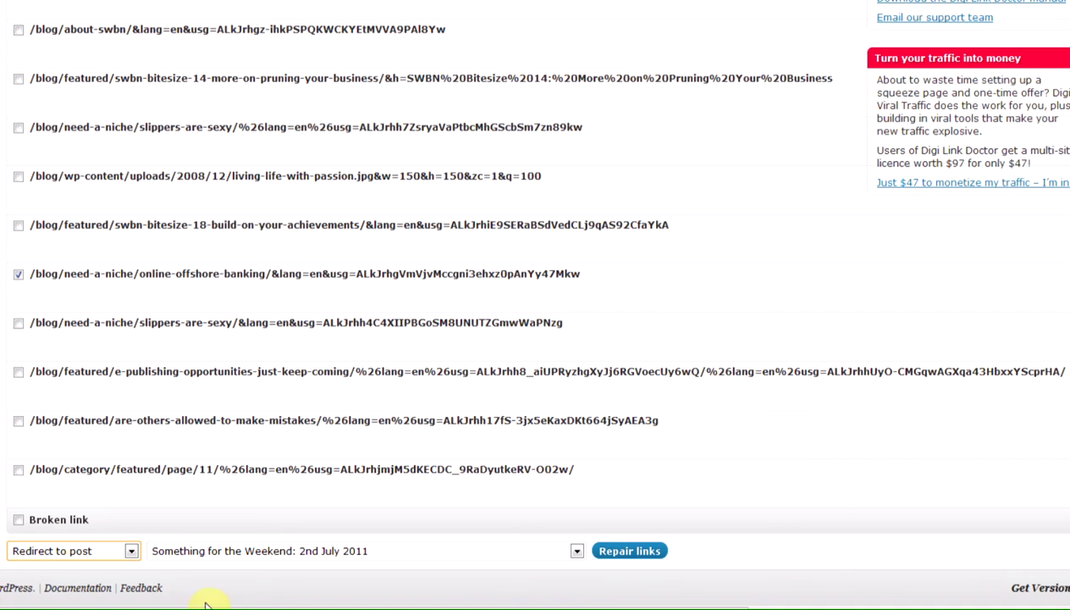
left_click(577, 552)
scroll(581, 496, "down", 6)
scroll(581, 496, "down", 8)
scroll(580, 444, "up", 2)
scroll(580, 440, "up", 2)
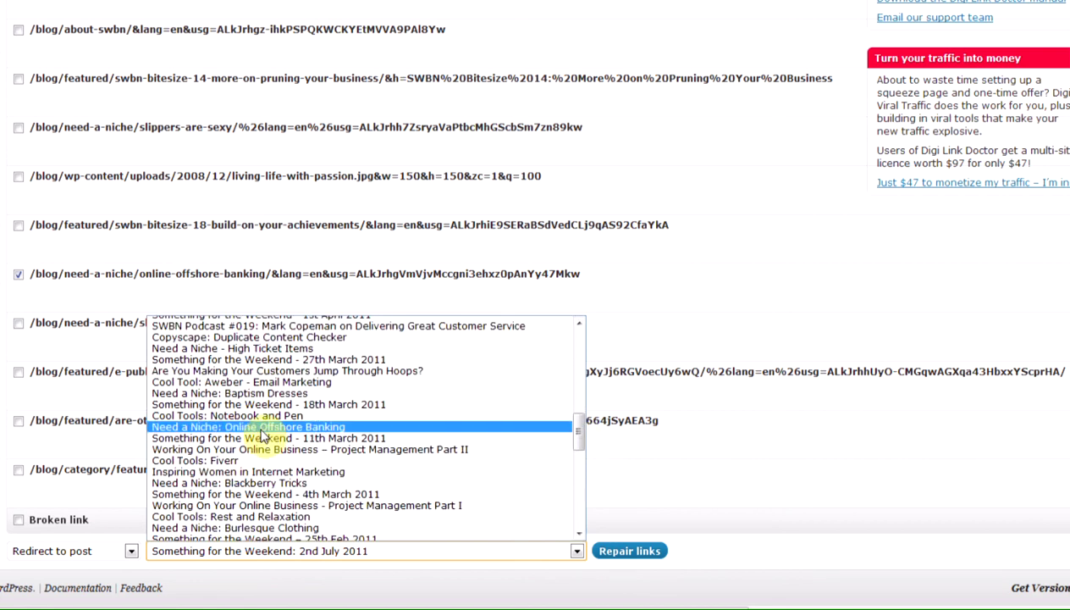
left_click(259, 430)
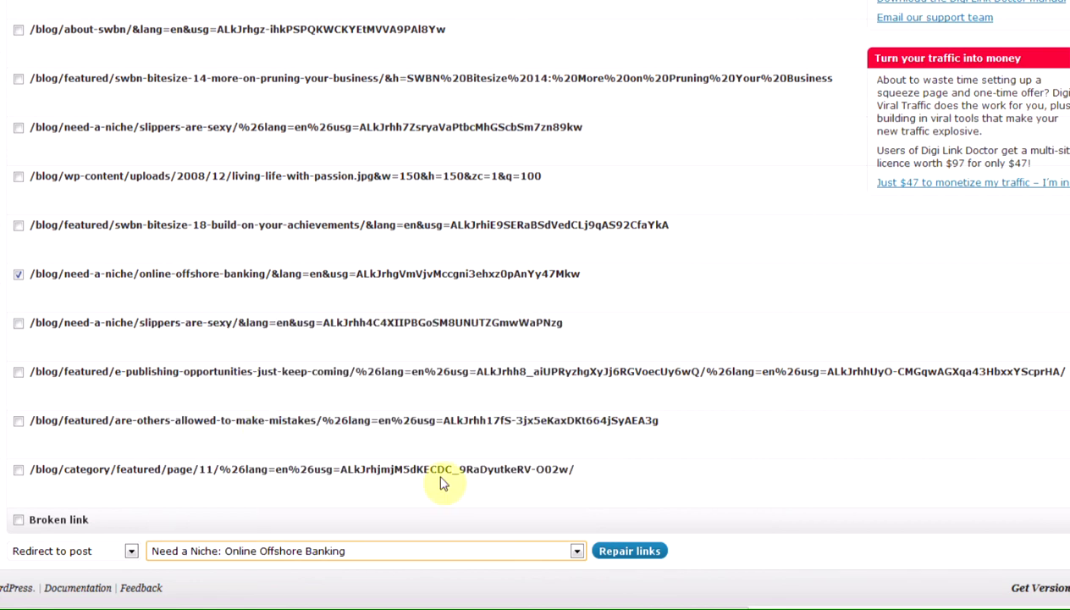
left_click(637, 555)
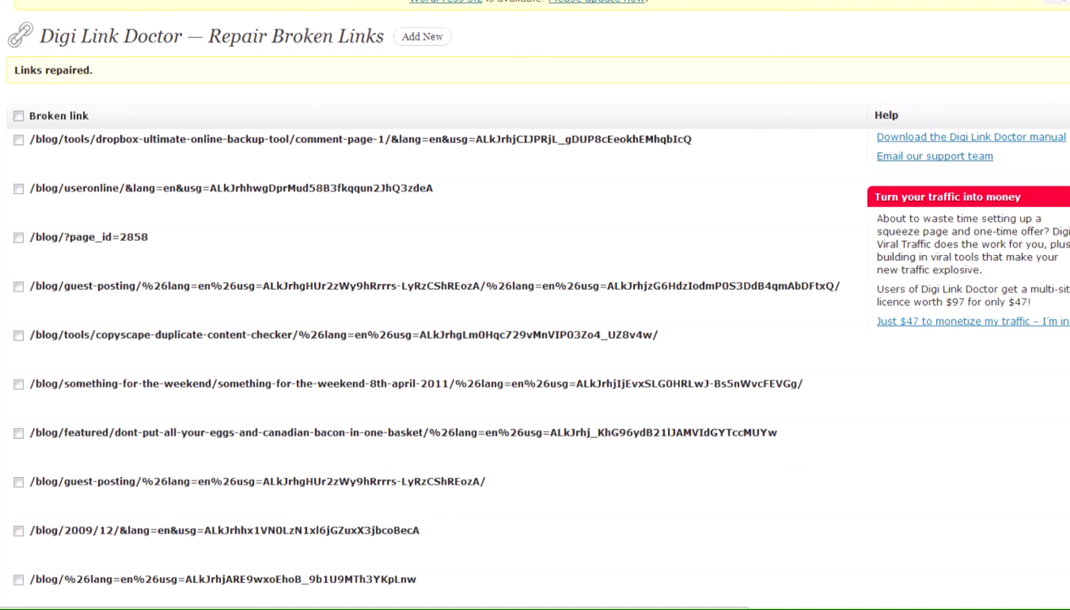
- Scroll through the remaining broken links in the Repair list
scroll(535, 338, "down", 7)
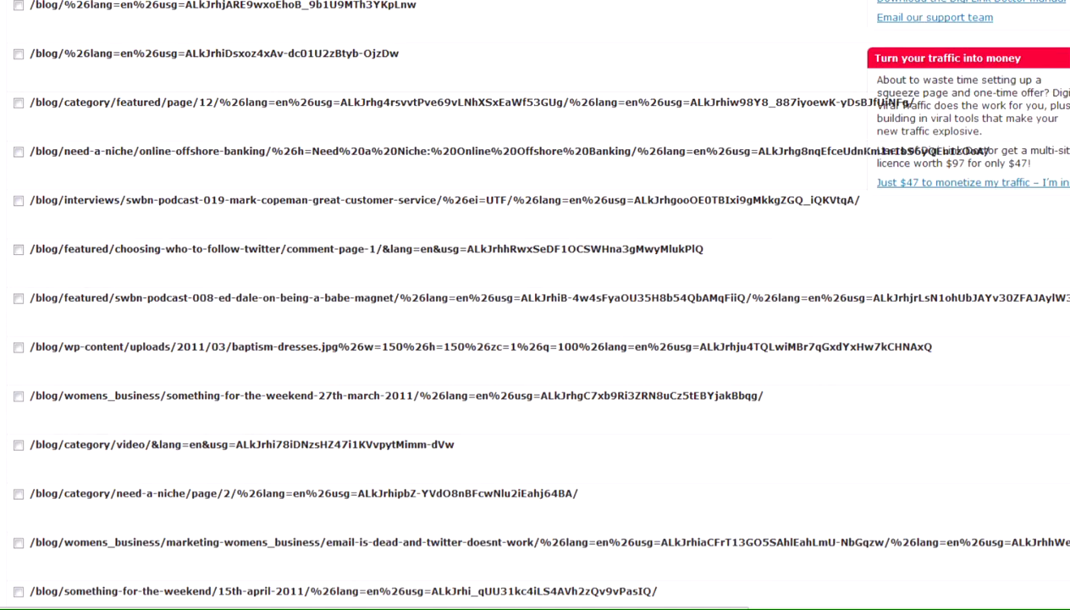
scroll(535, 338, "down", 7)
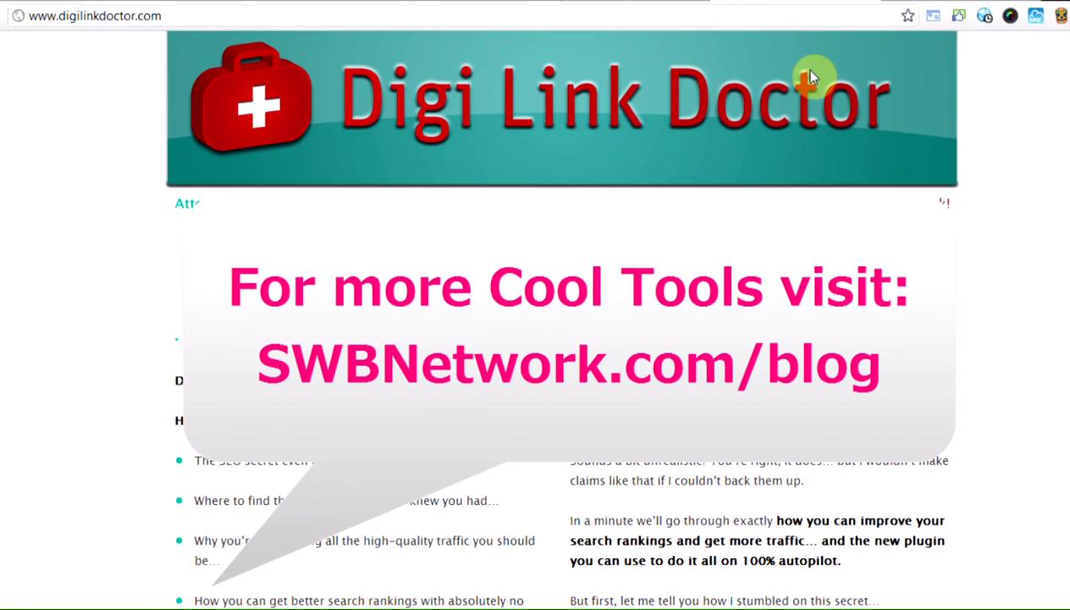
- Switch to the swbnetwork.com/blog/404-2/ page and put the cursor in its search box
left_click(846, 5)
left_click(884, 182)
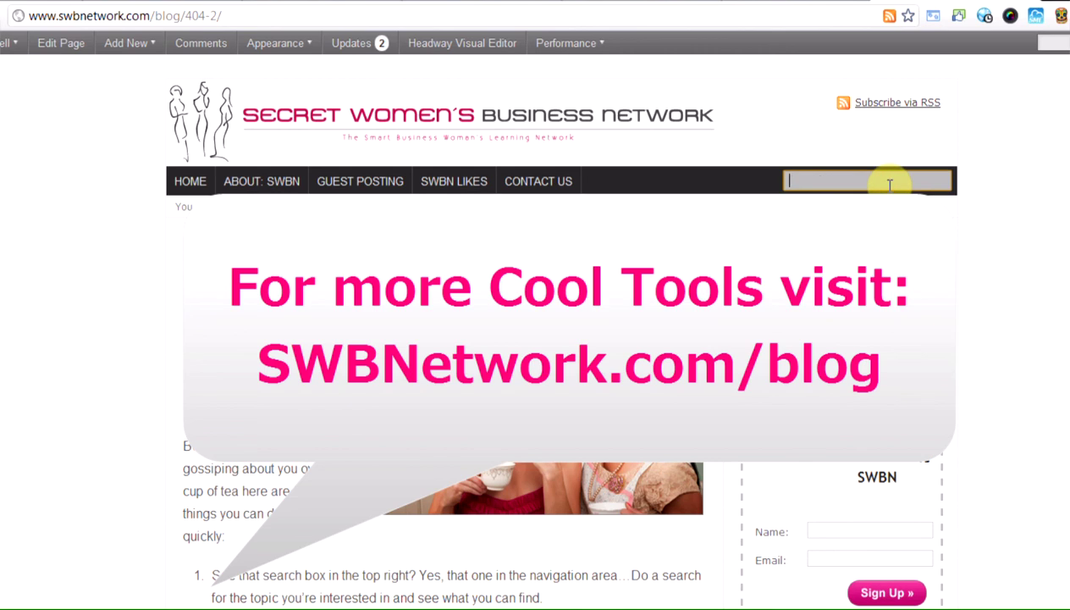